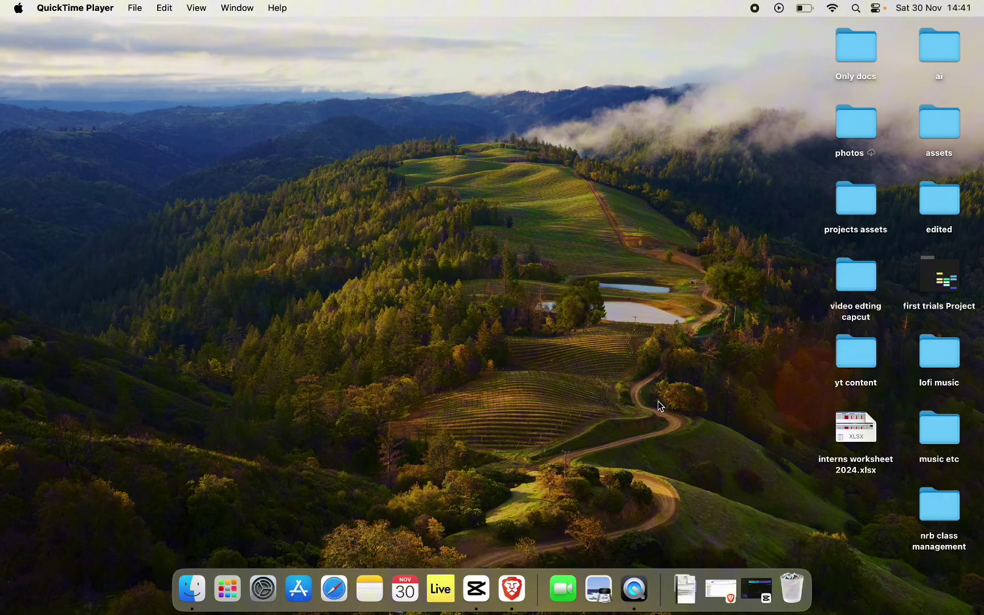
Step: Bring CapCut to the front, restore its home window, and create a new project
{"action": "key", "text": "super+Tab"}
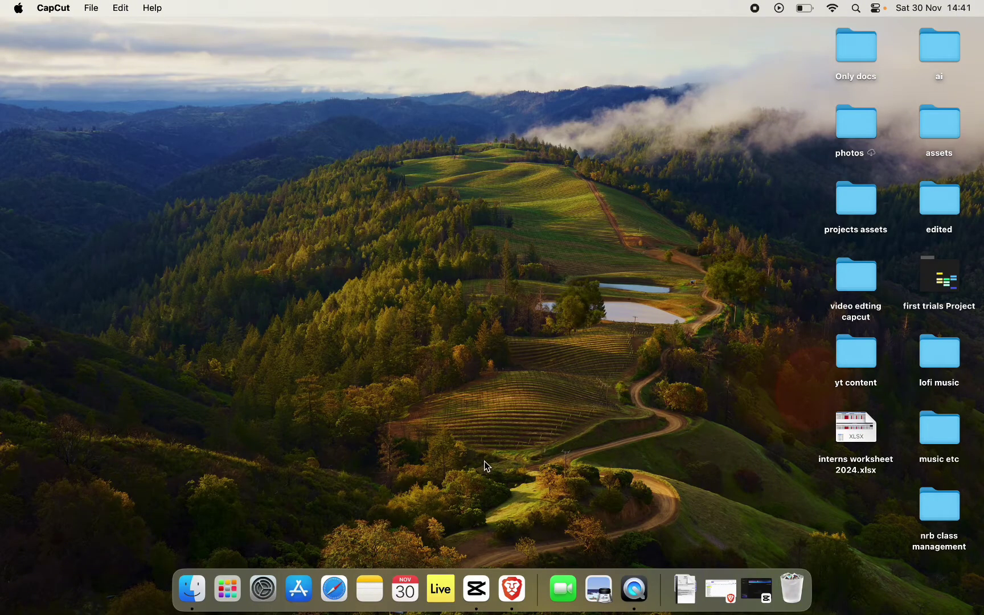
{"action": "left_click", "coordinate": [470, 599]}
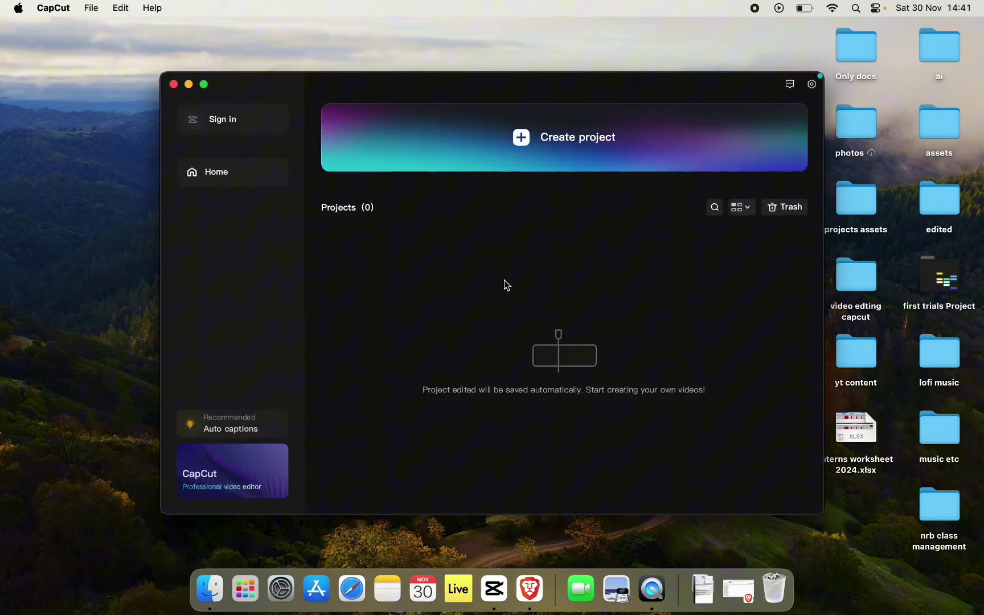
{"action": "left_click", "coordinate": [520, 133]}
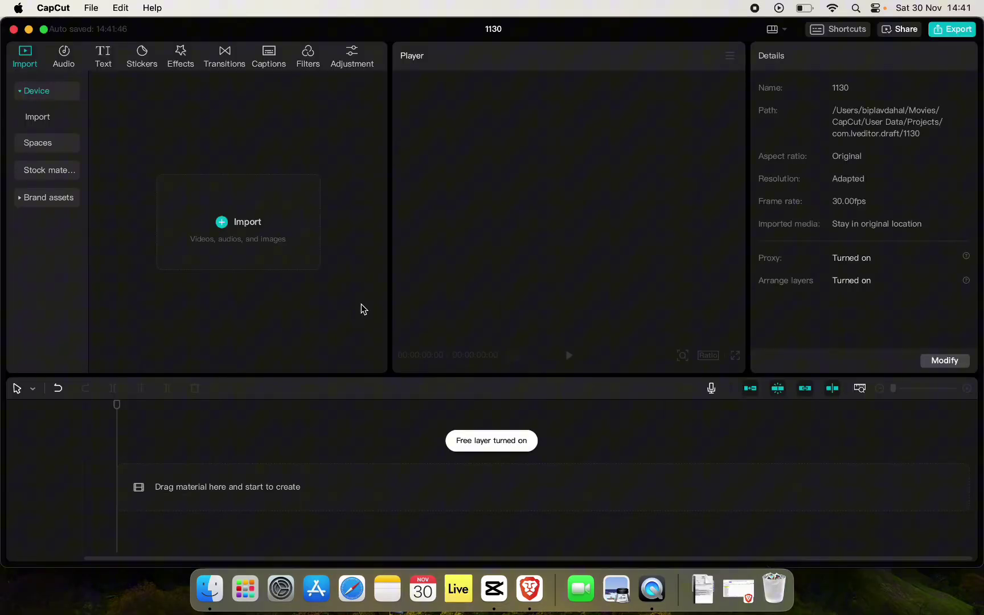
Step: Import the foggy hiking video 11954801_2560_1440_60fps.mp4 into the media library
{"action": "left_click", "coordinate": [221, 225]}
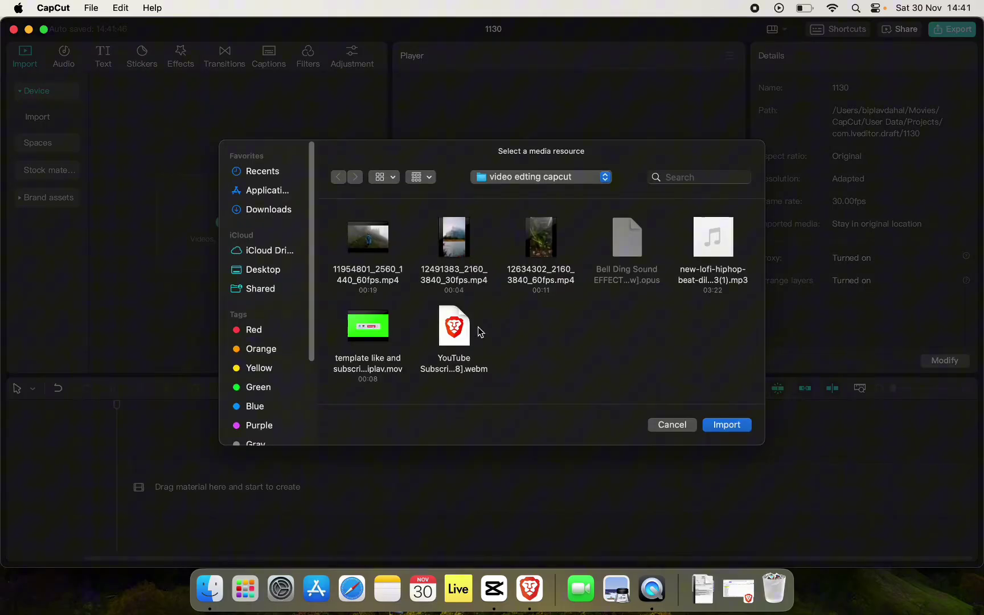
{"action": "mouse_move", "coordinate": [368, 239]}
{"action": "left_click", "coordinate": [355, 247]}
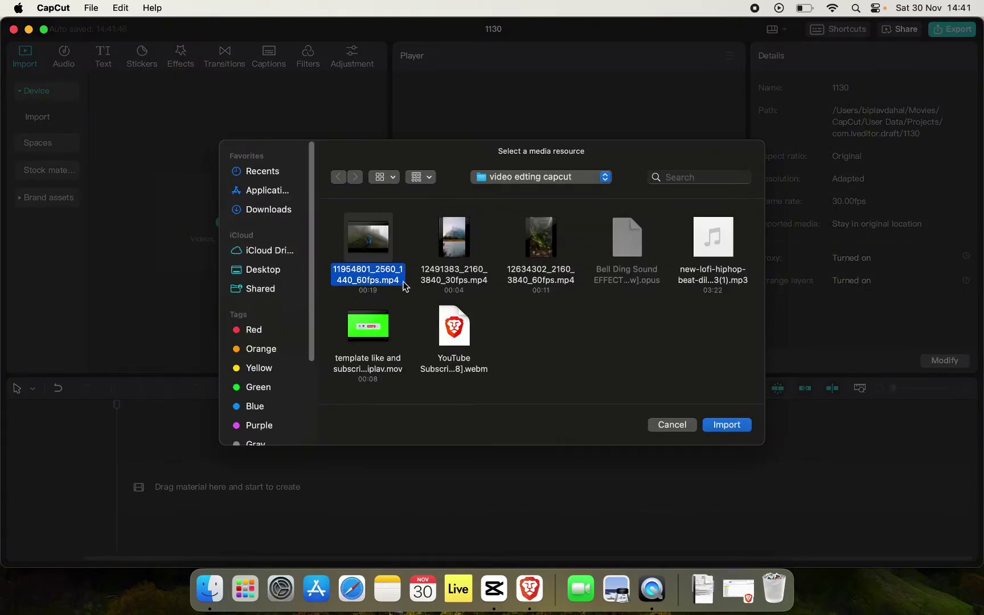
{"action": "left_click", "coordinate": [726, 431]}
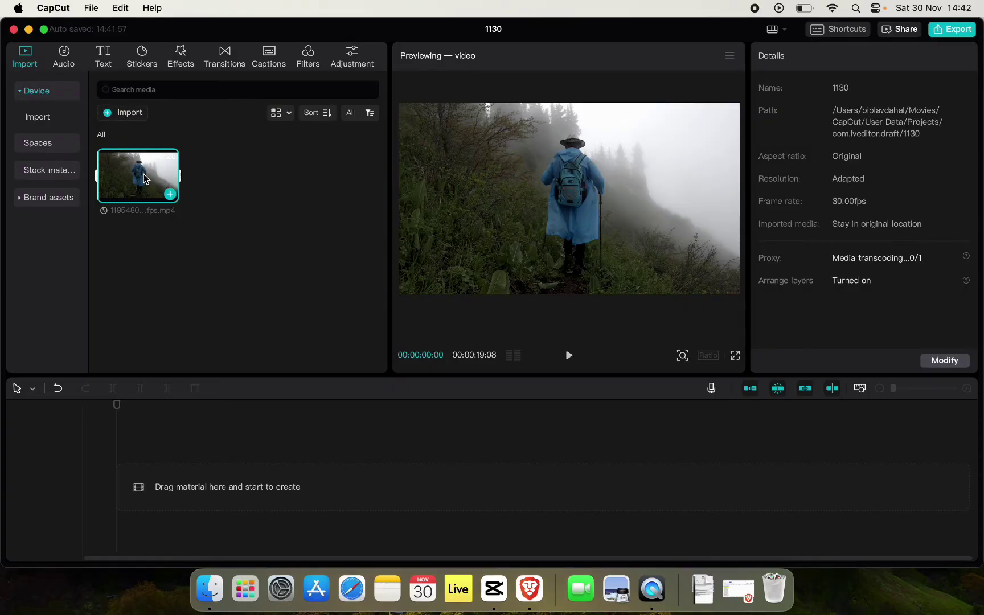
Step: Add the 19-second hiking clip to the timeline using its Add to track button
{"action": "left_click_drag", "start_coordinate": [145, 174], "coordinate": [142, 203]}
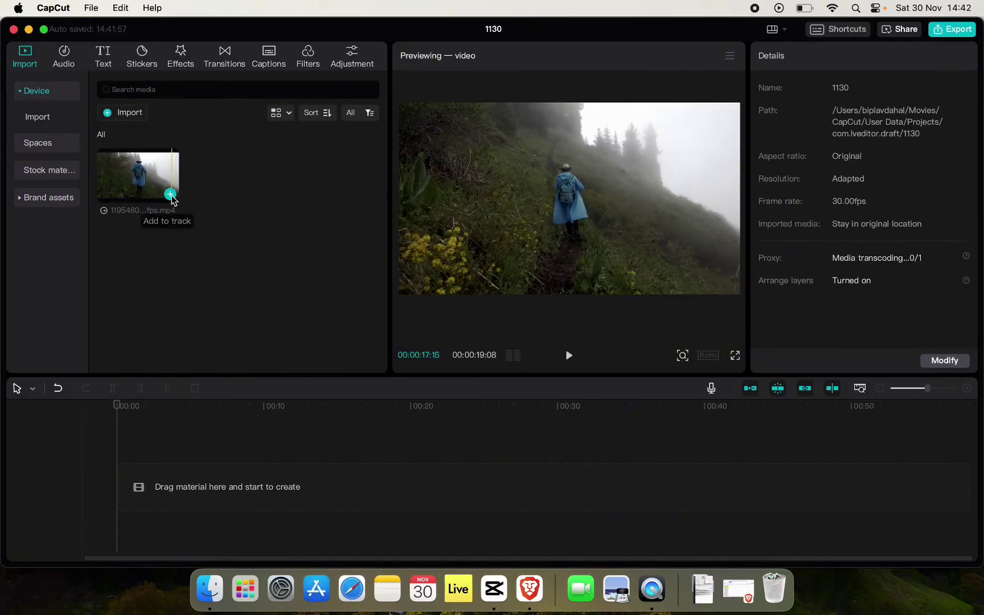
{"action": "left_click", "coordinate": [170, 195]}
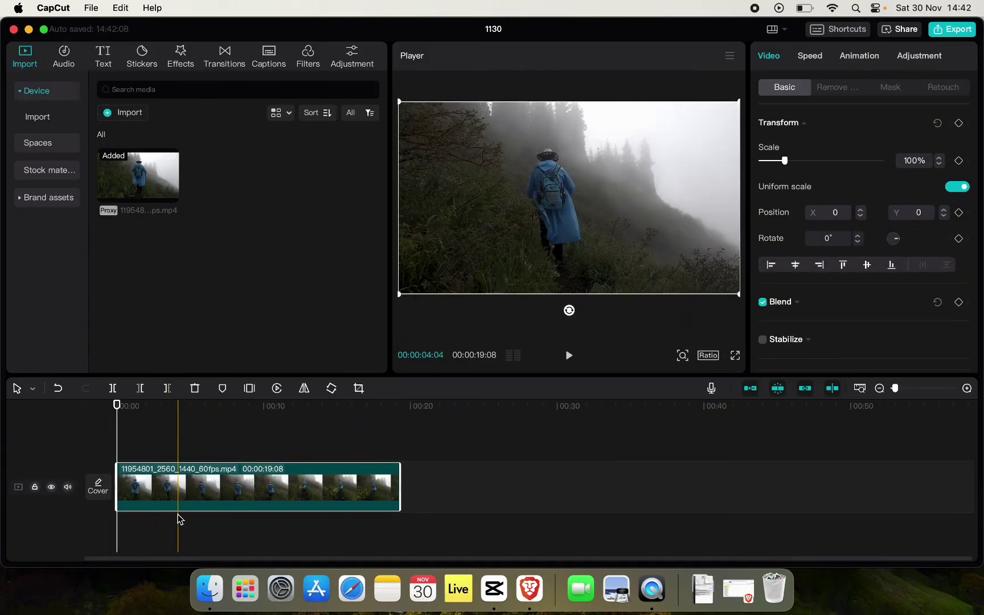
Step: Download Night/Chill/Lo-fi03 from Music > Travel and add it beneath the video
{"action": "left_click", "coordinate": [64, 70]}
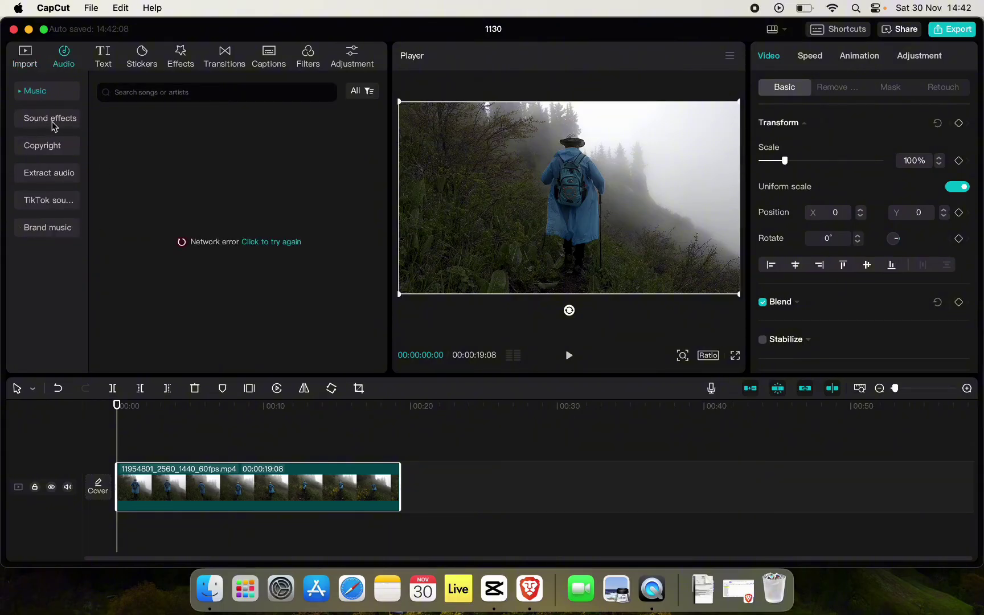
{"action": "left_click", "coordinate": [20, 94]}
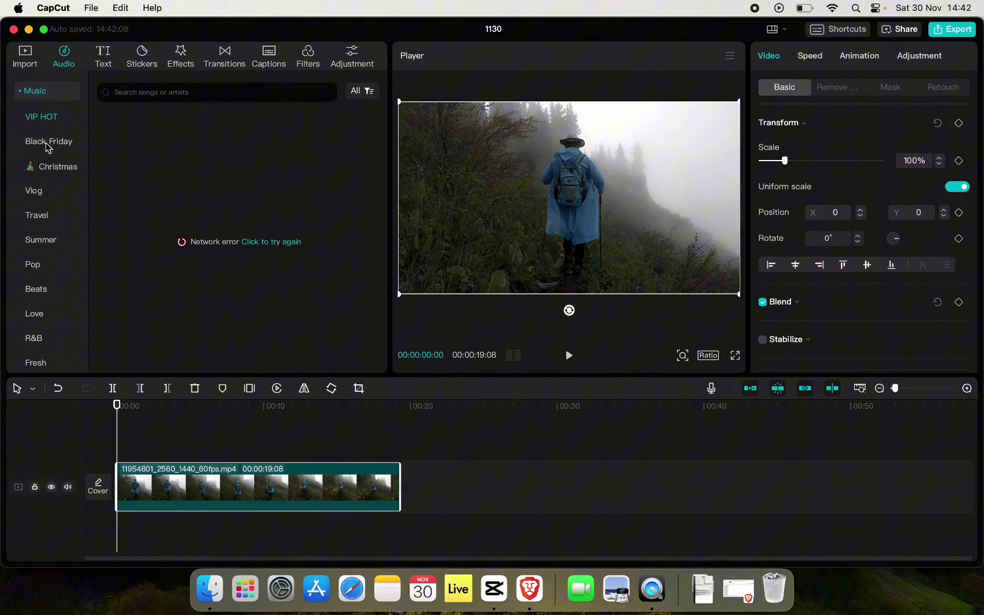
{"action": "scroll", "coordinate": [53, 225], "scroll_direction": "down", "scroll_amount": 1}
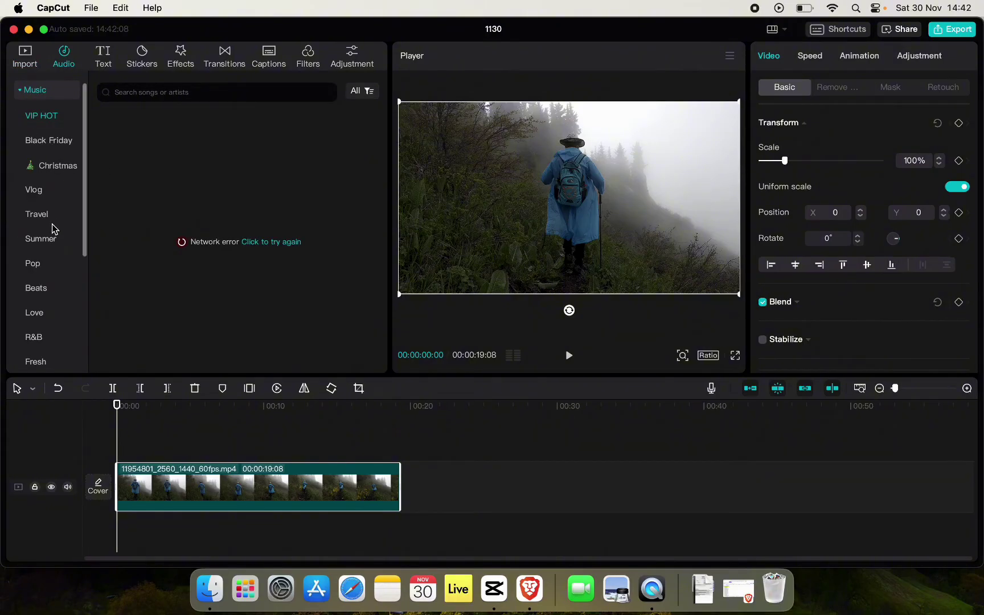
{"action": "left_click", "coordinate": [40, 194]}
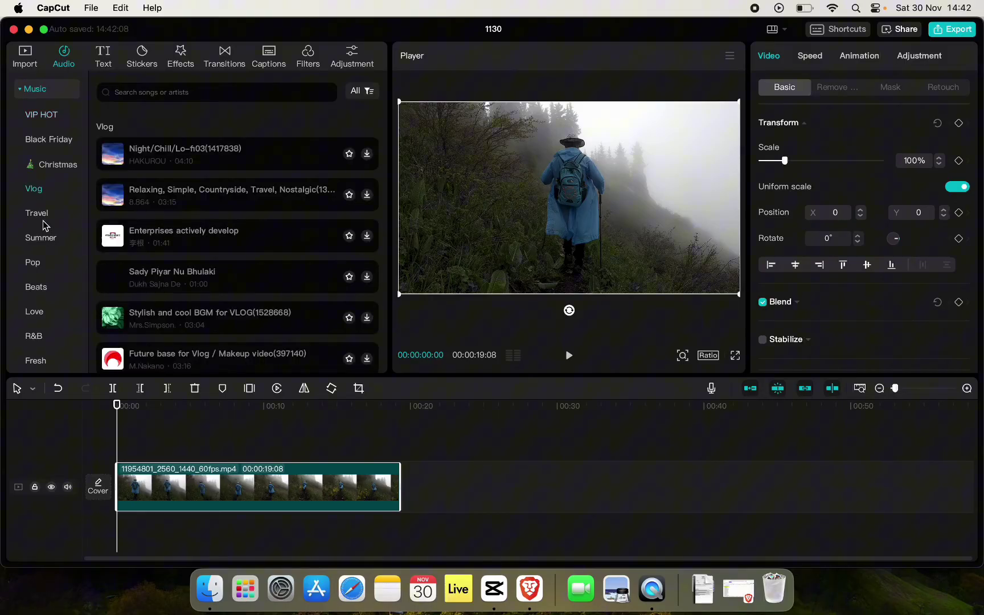
{"action": "left_click", "coordinate": [43, 215]}
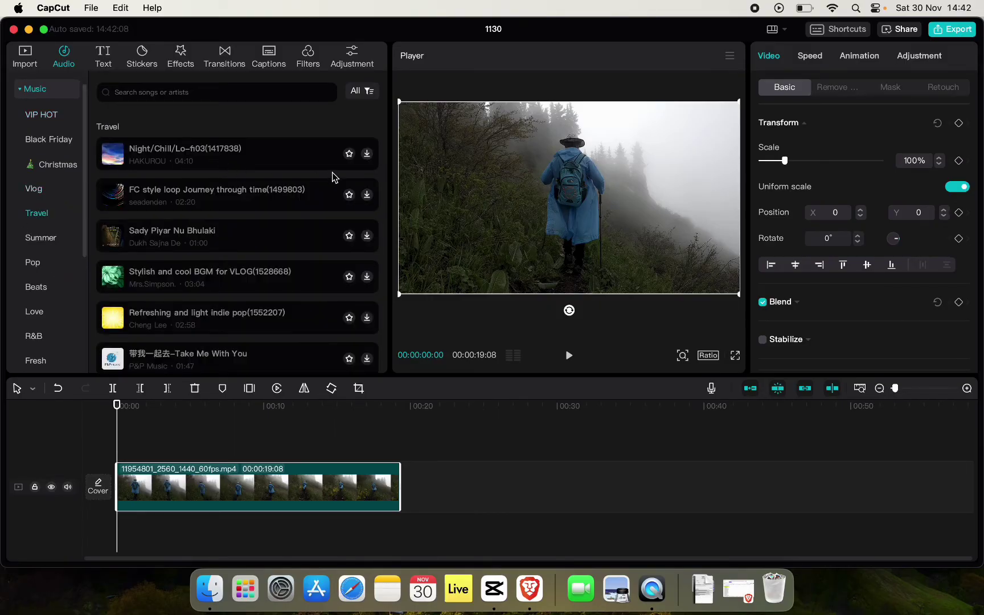
{"action": "left_click", "coordinate": [301, 162]}
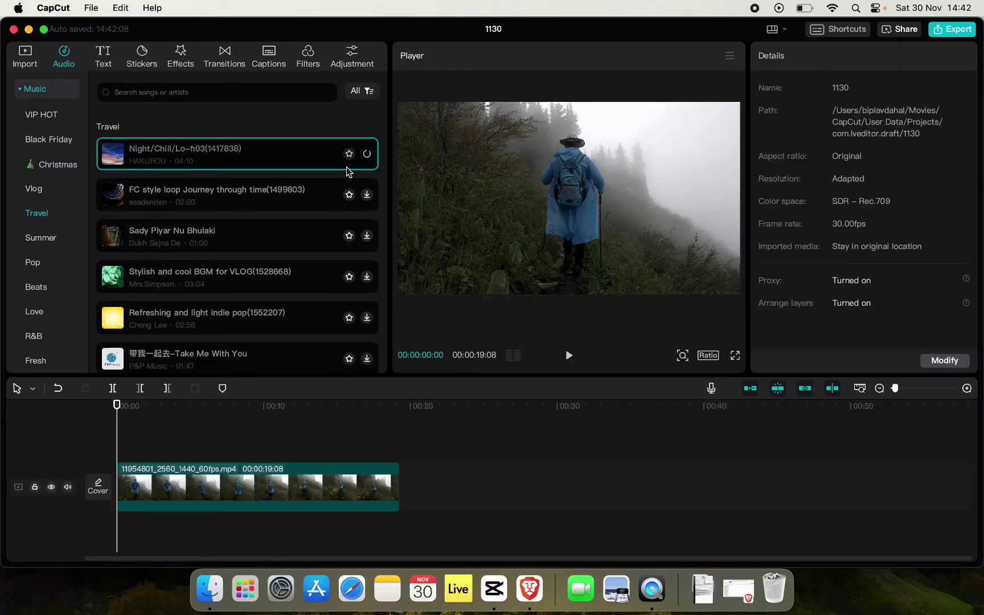
{"action": "left_click", "coordinate": [367, 153]}
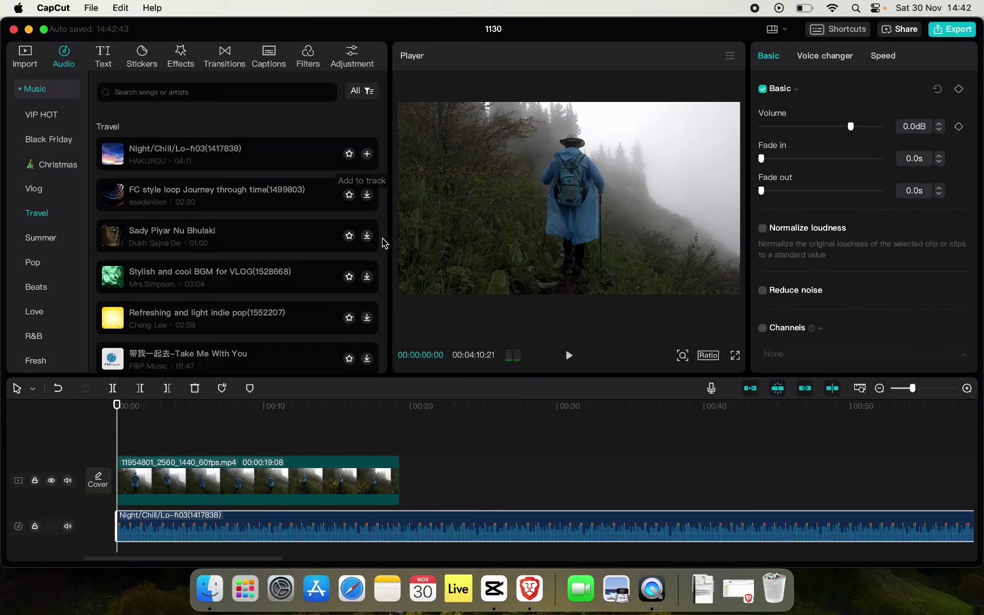
{"action": "scroll", "coordinate": [384, 528], "scroll_direction": "down", "scroll_amount": 1}
{"action": "scroll", "coordinate": [384, 530], "scroll_direction": "down", "scroll_amount": 2}
{"action": "scroll", "coordinate": [384, 530], "scroll_direction": "down", "scroll_amount": 3}
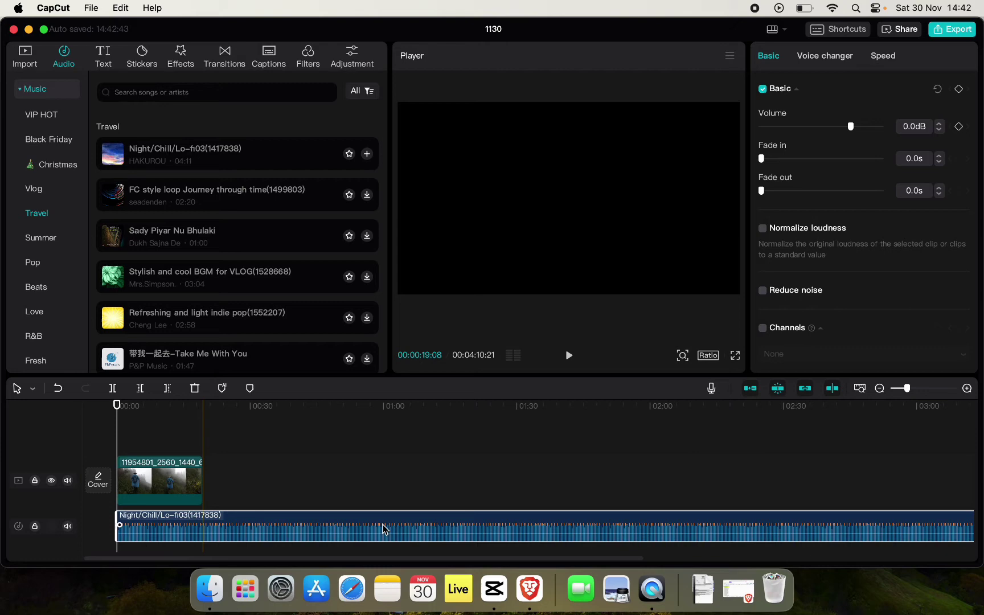
{"action": "scroll", "coordinate": [384, 529], "scroll_direction": "down", "scroll_amount": 3}
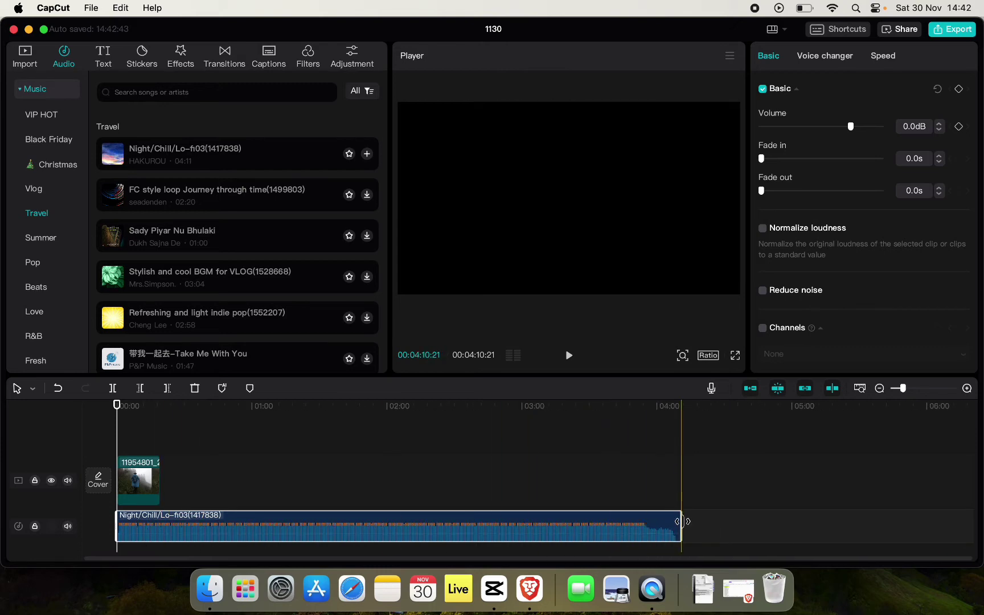
Step: Drag the lo-fi track's right edge back to the 19-second video's end, then deselect it
{"action": "mouse_move", "coordinate": [682, 529]}
{"action": "left_mouse_down"}
{"action": "mouse_move", "coordinate": [383, 542]}
{"action": "mouse_move", "coordinate": [161, 530]}
{"action": "left_mouse_up"}
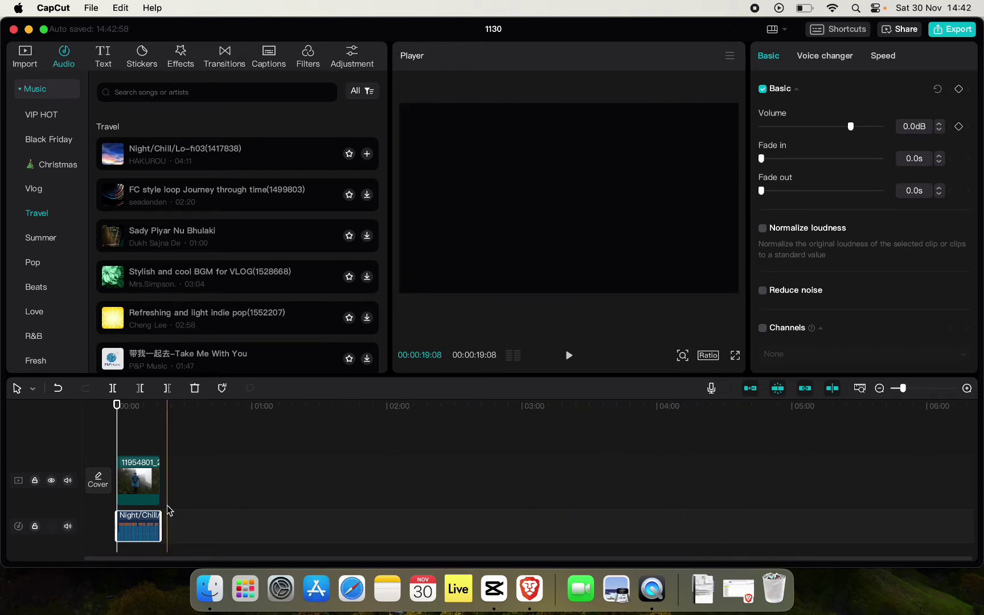
{"action": "scroll", "coordinate": [231, 515], "scroll_direction": "up", "scroll_amount": 3}
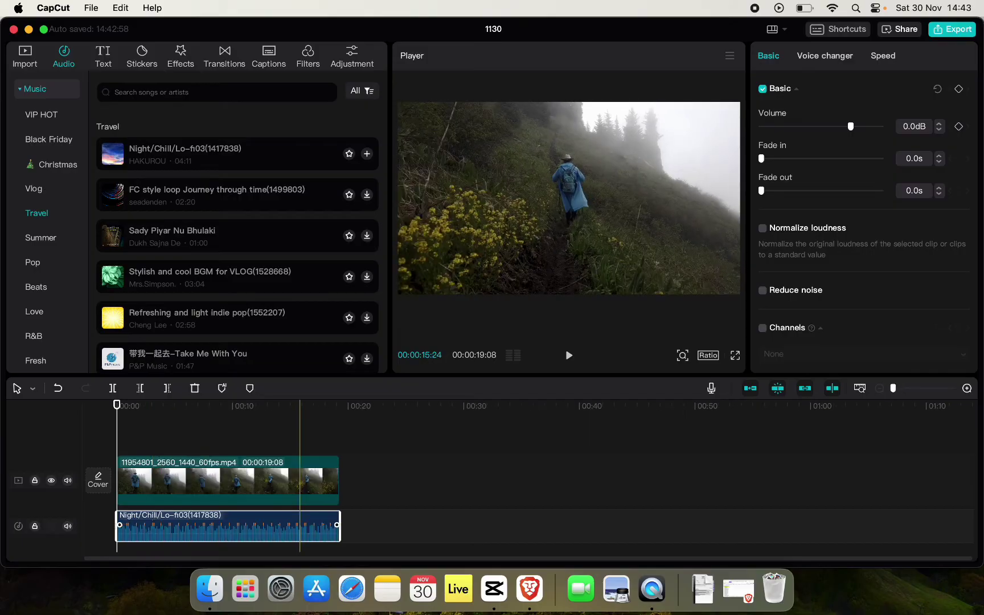
{"action": "scroll", "coordinate": [231, 516], "scroll_direction": "up", "scroll_amount": 2}
{"action": "left_click", "coordinate": [162, 506]}
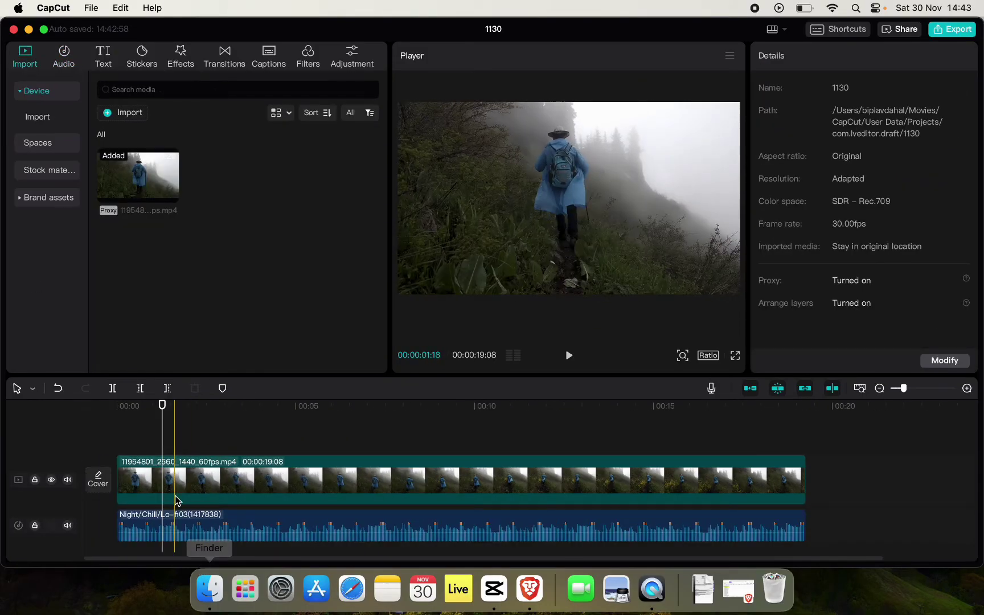
Step: Mark beats on the selected lo-fi music clip using the Beats 1 option
{"action": "left_click", "coordinate": [196, 523]}
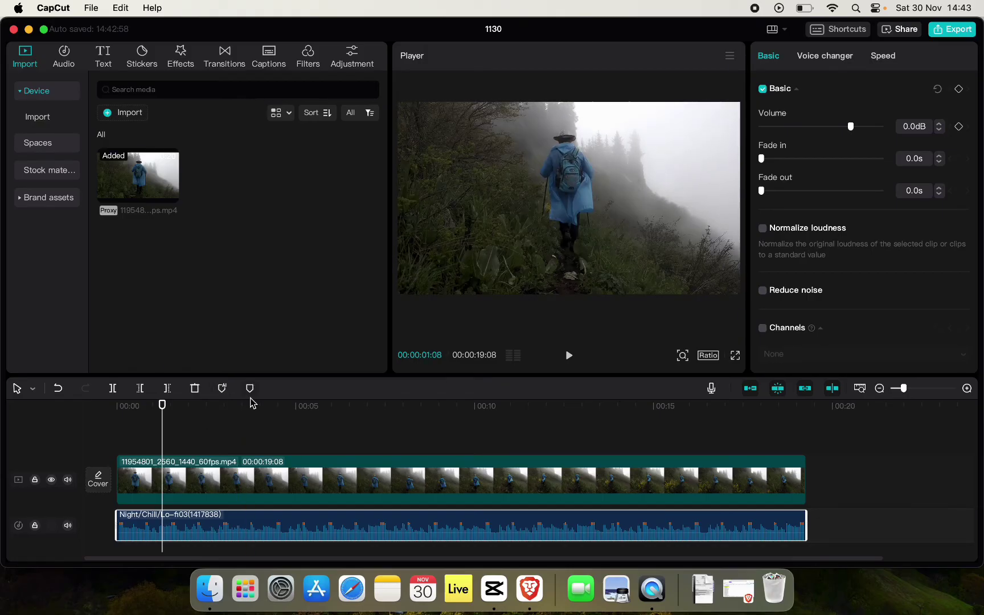
{"action": "left_click", "coordinate": [223, 388]}
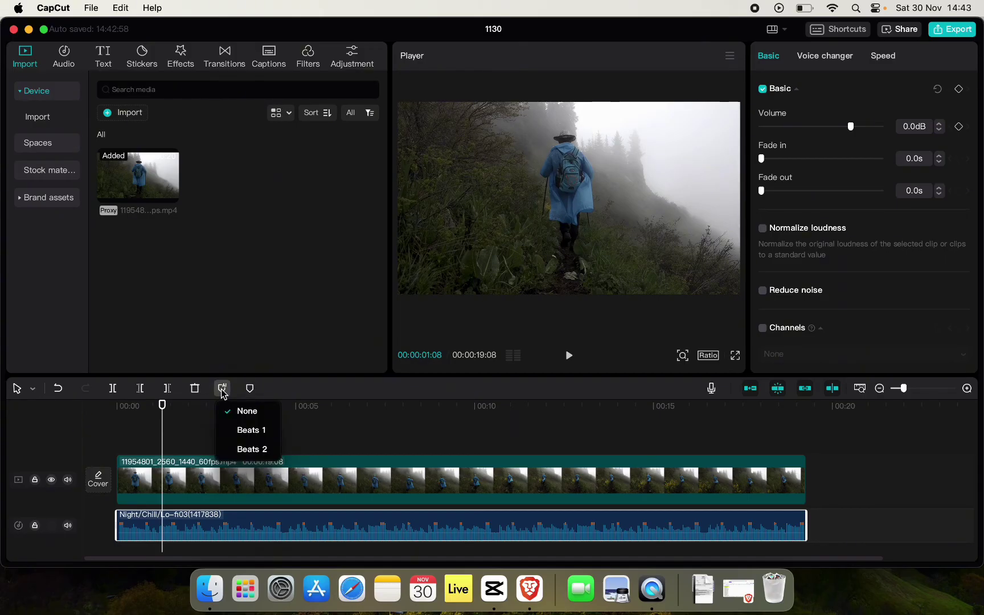
{"action": "left_click", "coordinate": [239, 435]}
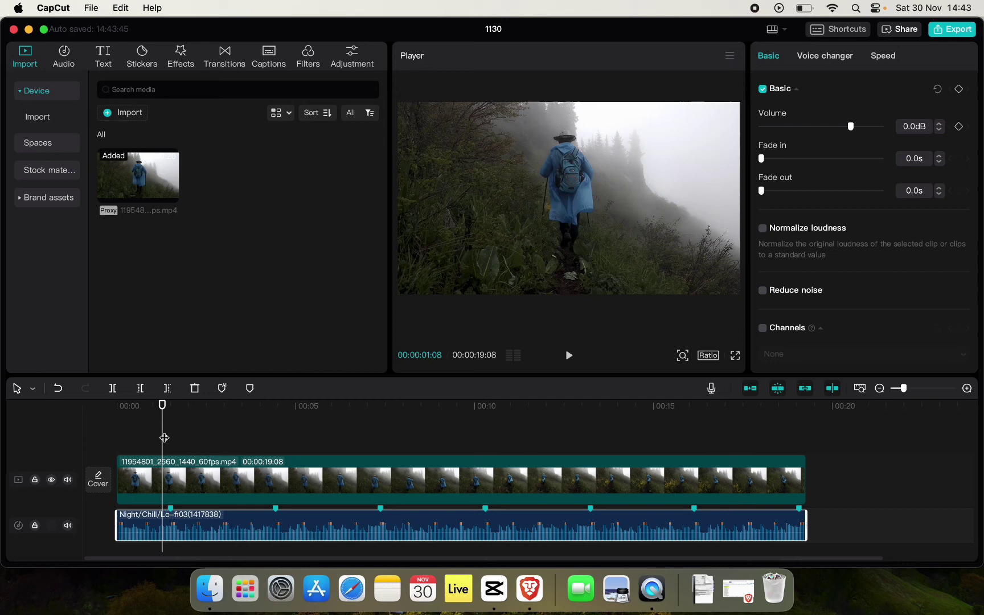
{"action": "left_click", "coordinate": [113, 447]}
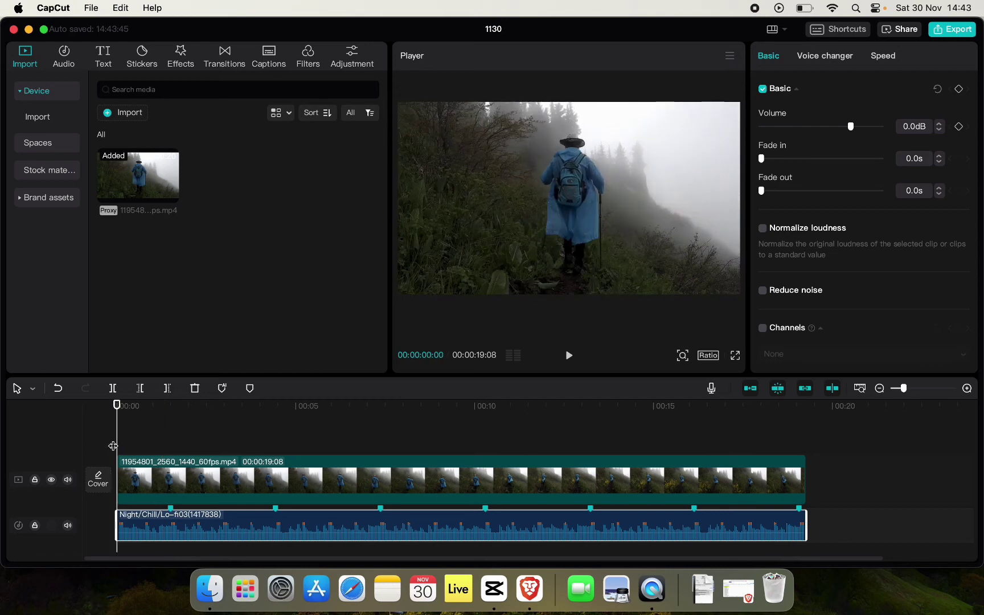
{"action": "key", "text": "space"}
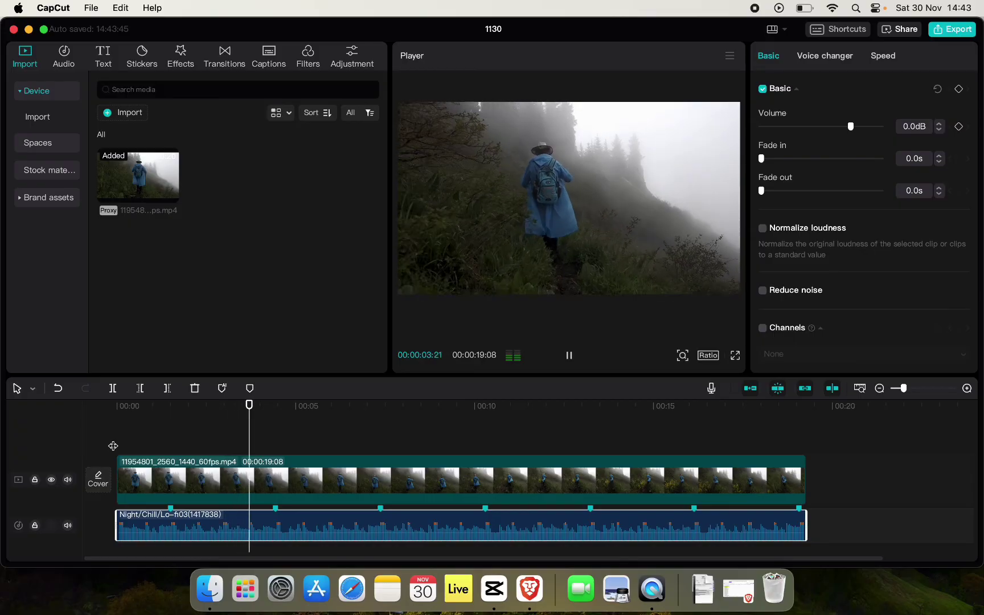
{"action": "key", "text": "space"}
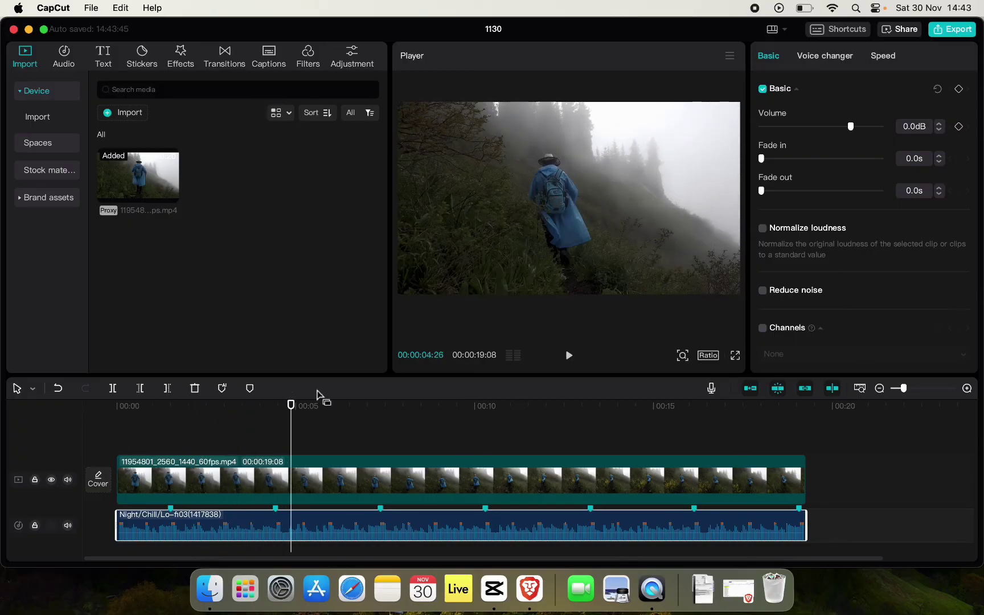
{"action": "left_click", "coordinate": [105, 426]}
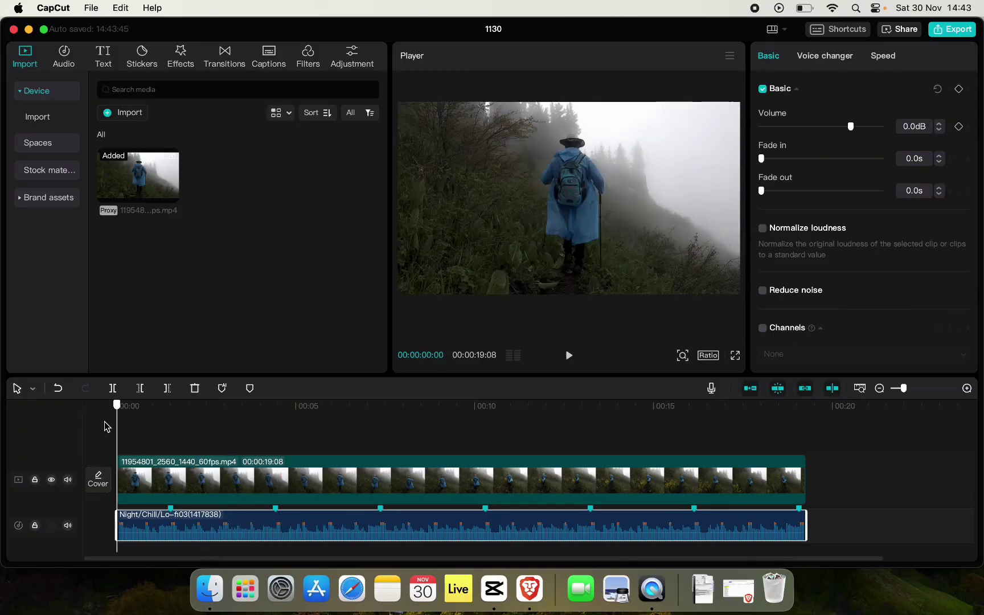
{"action": "left_click_drag", "start_coordinate": [104, 426], "coordinate": [161, 449]}
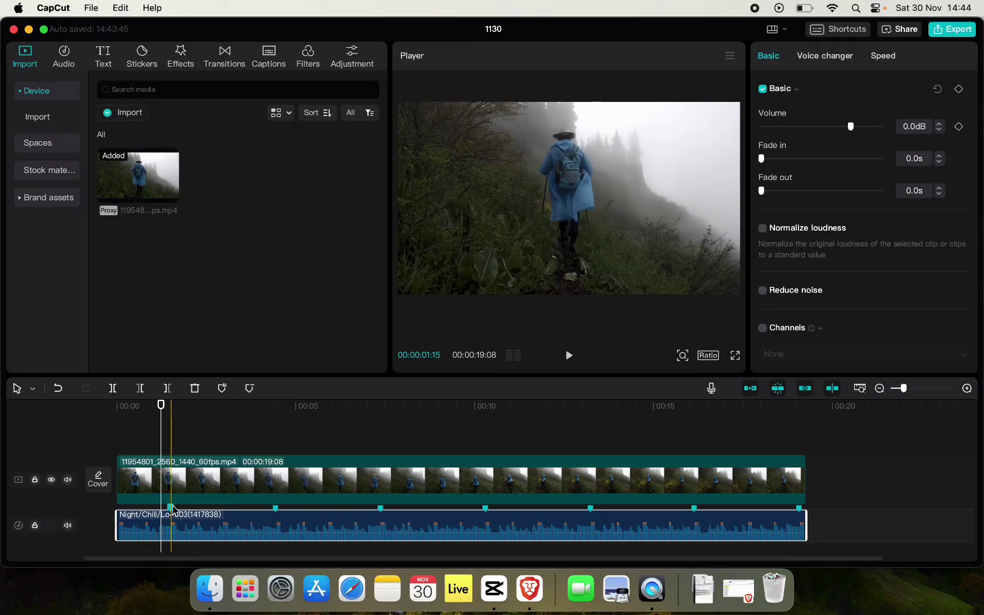